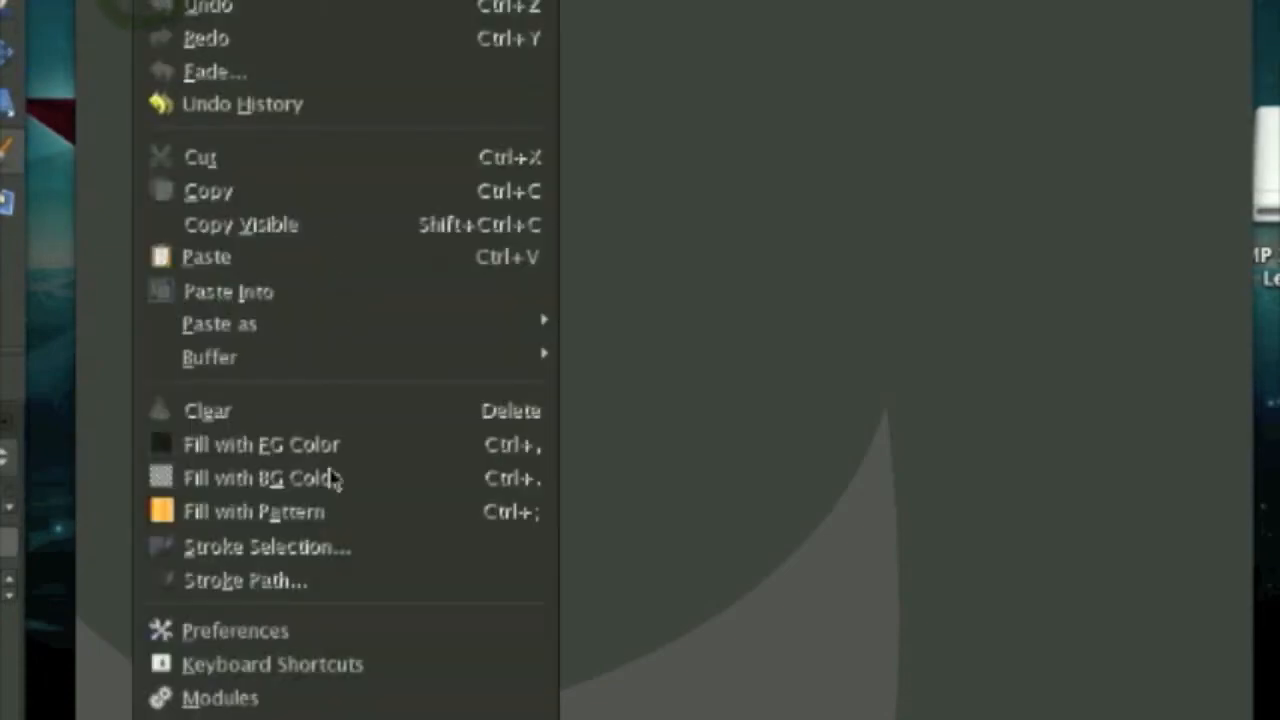
Show GIMP's Preferences on the Theme page listing the available interface themes.
{"action": "left_click", "coordinate": [288, 635]}
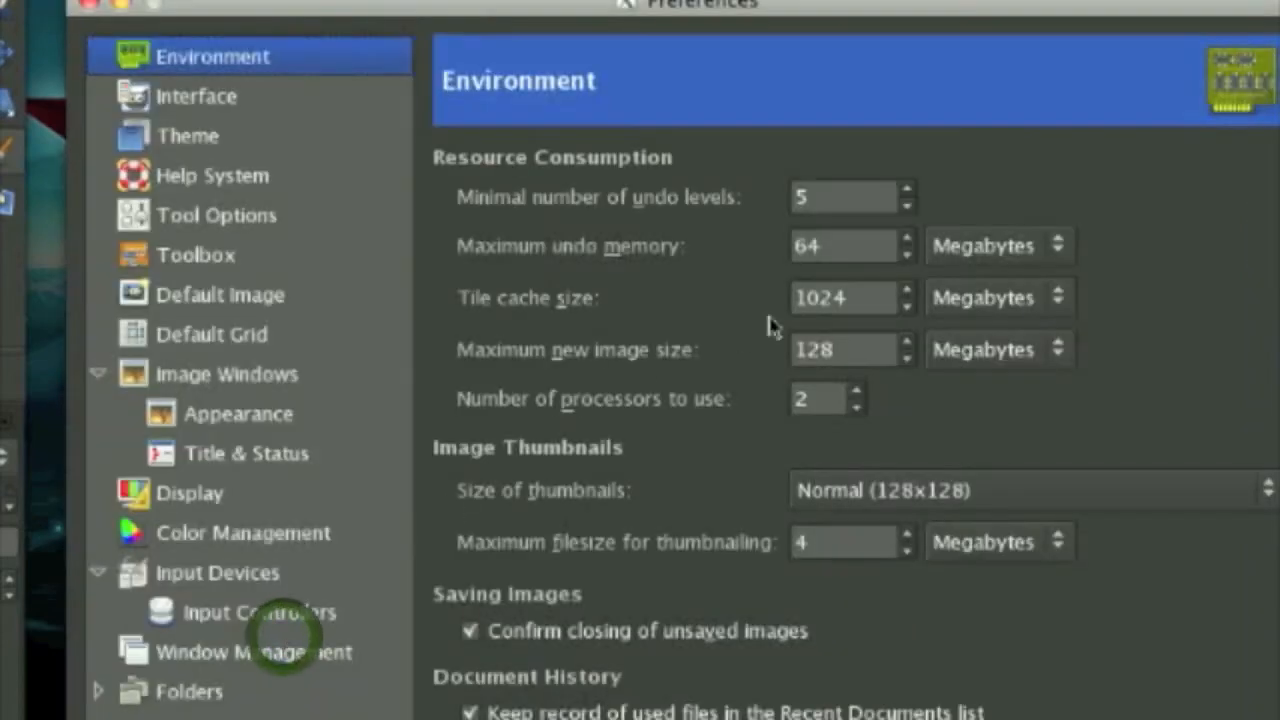
{"action": "left_click", "coordinate": [188, 136]}
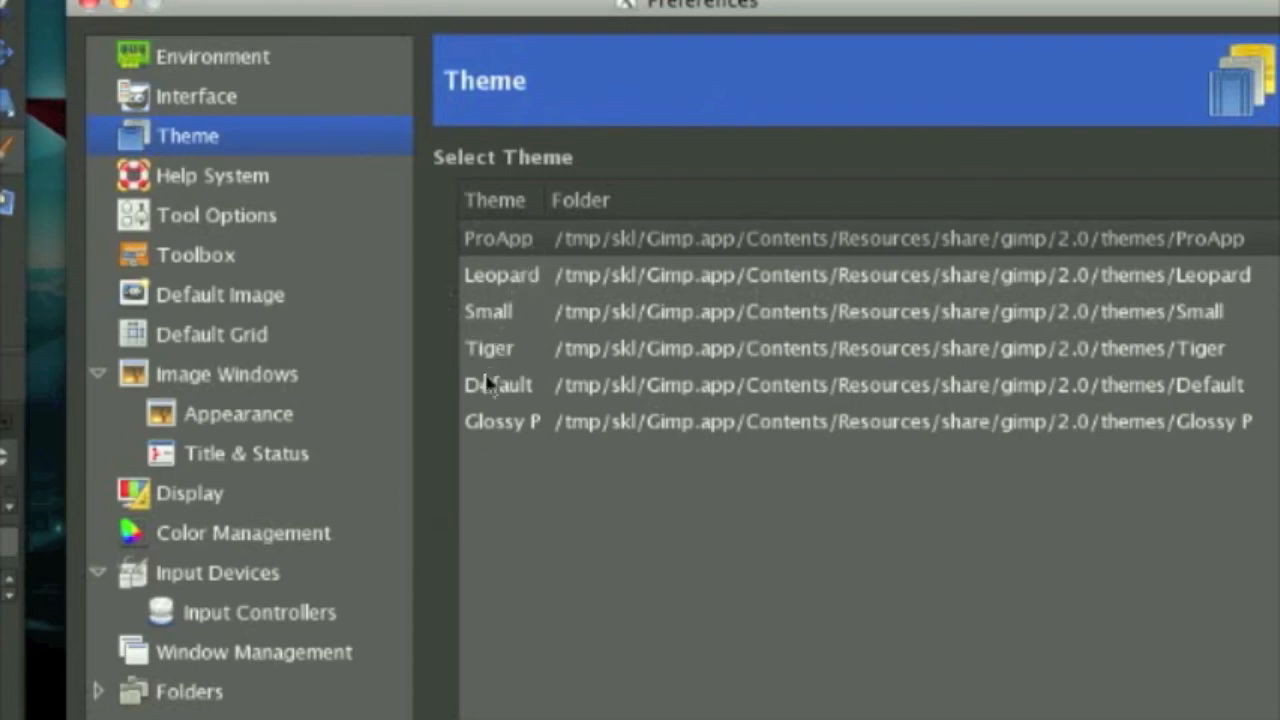
Preview the Default, Glossy P, Tiger, Small and Leopard themes, then apply ProApp.
{"action": "left_click", "coordinate": [520, 387]}
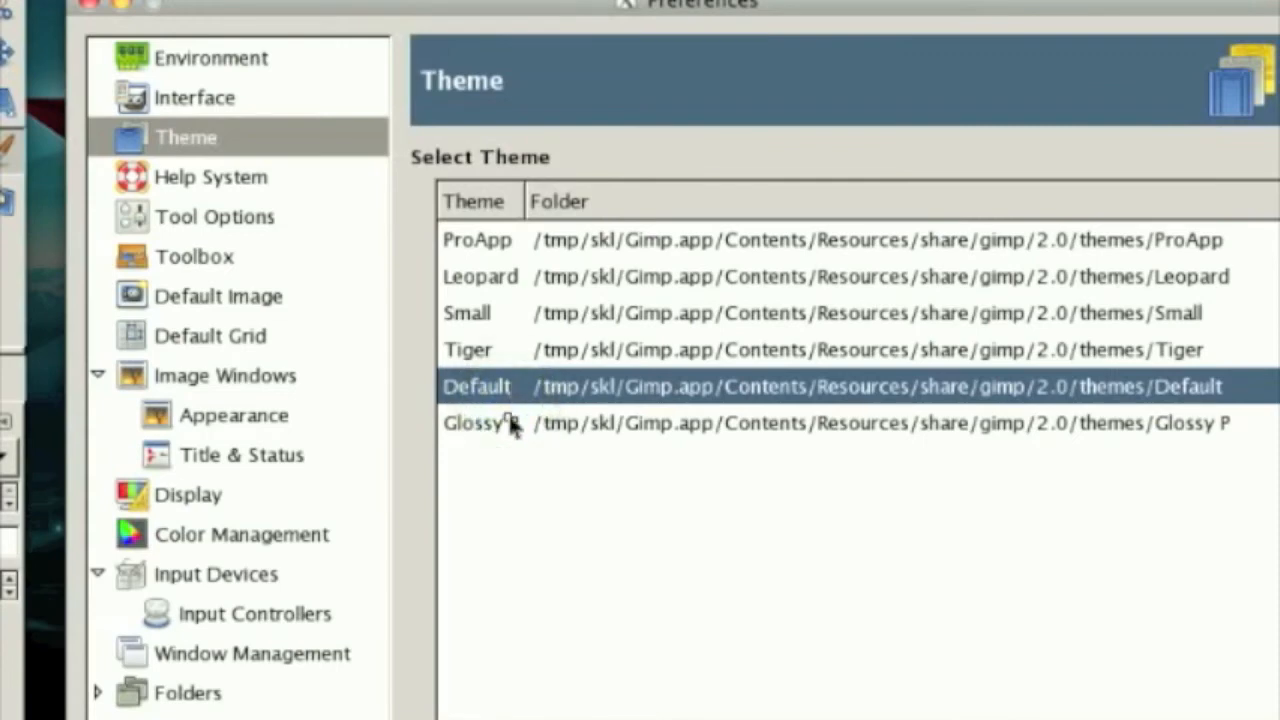
{"action": "left_click", "coordinate": [505, 420]}
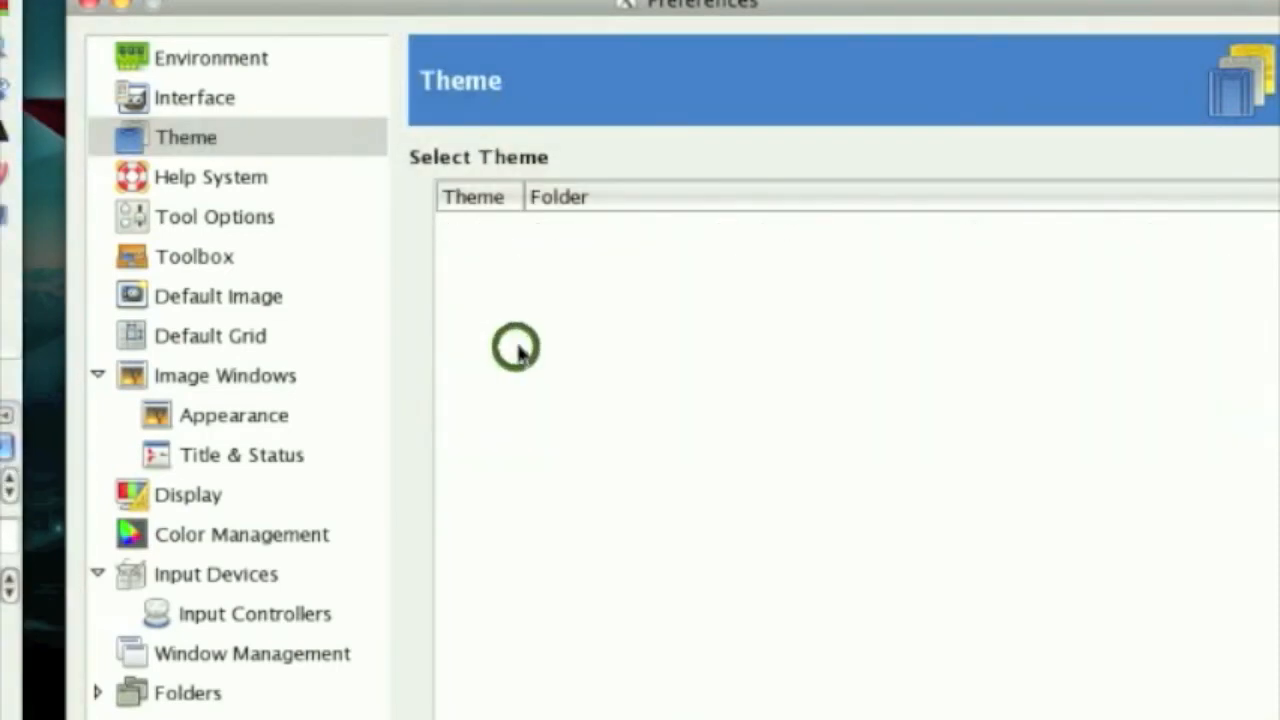
{"action": "left_click", "coordinate": [520, 344]}
{"action": "left_click", "coordinate": [530, 308]}
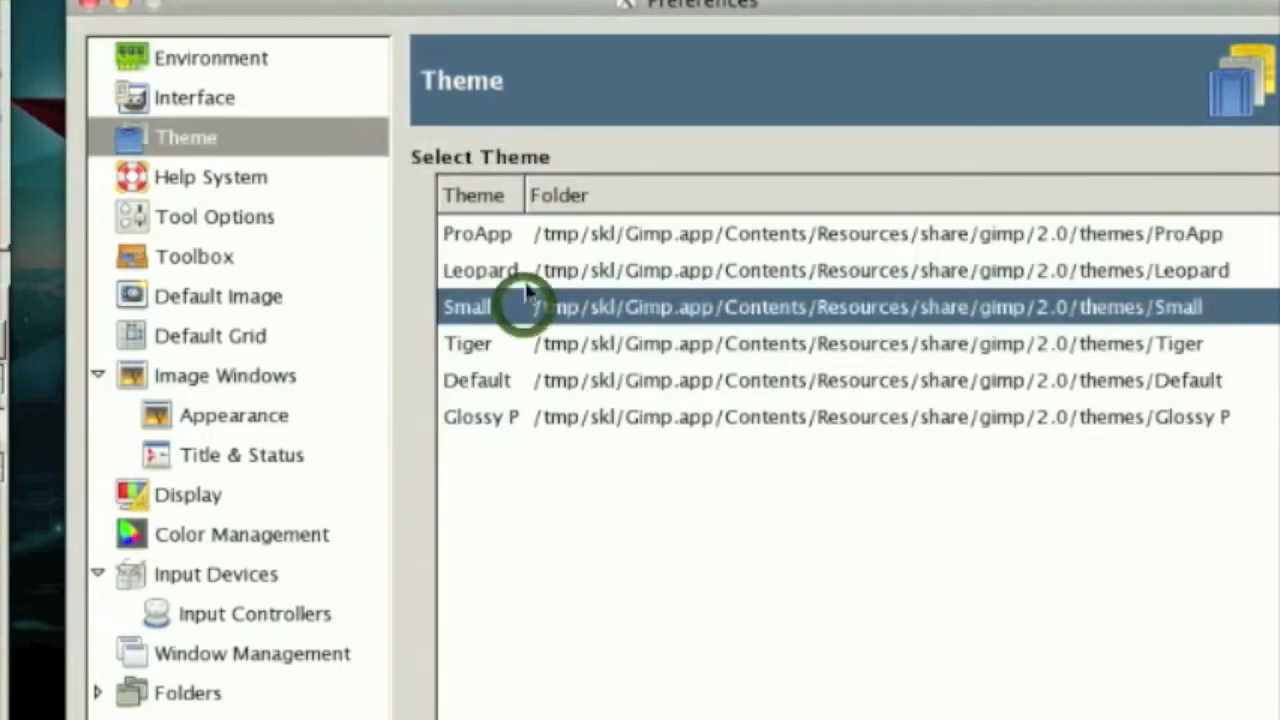
{"action": "left_click", "coordinate": [530, 270]}
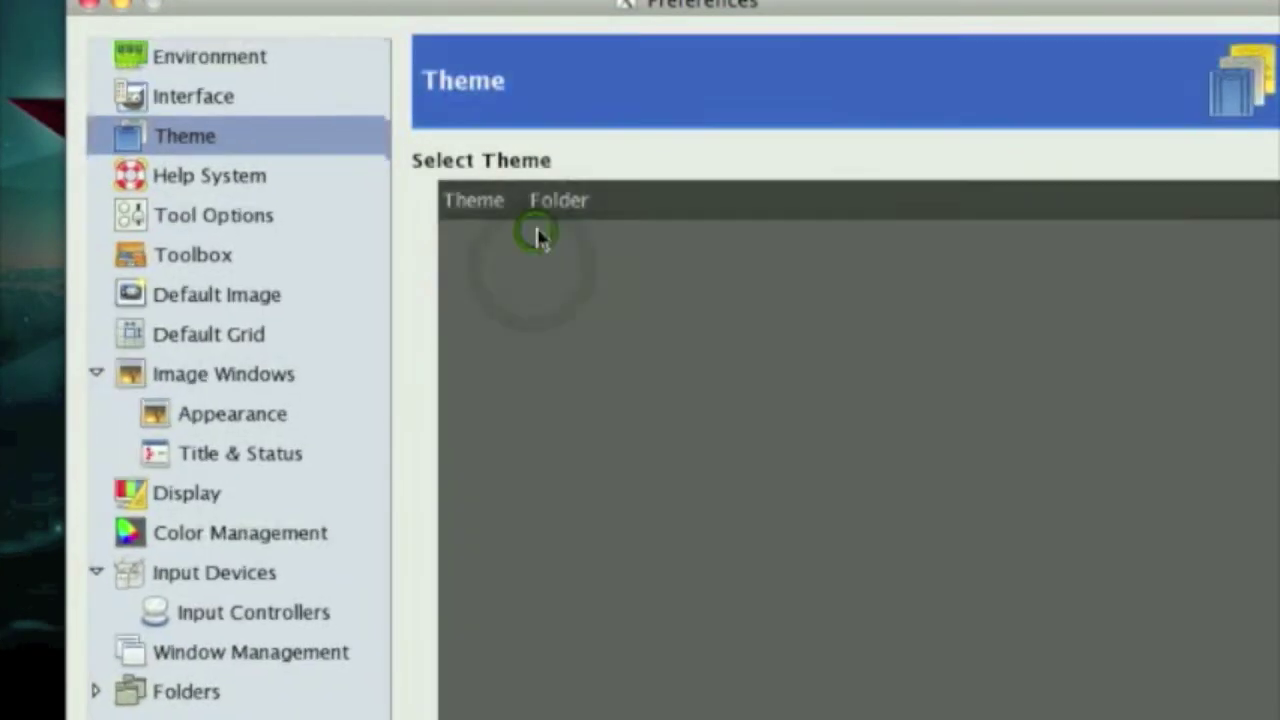
{"action": "left_click", "coordinate": [540, 238]}
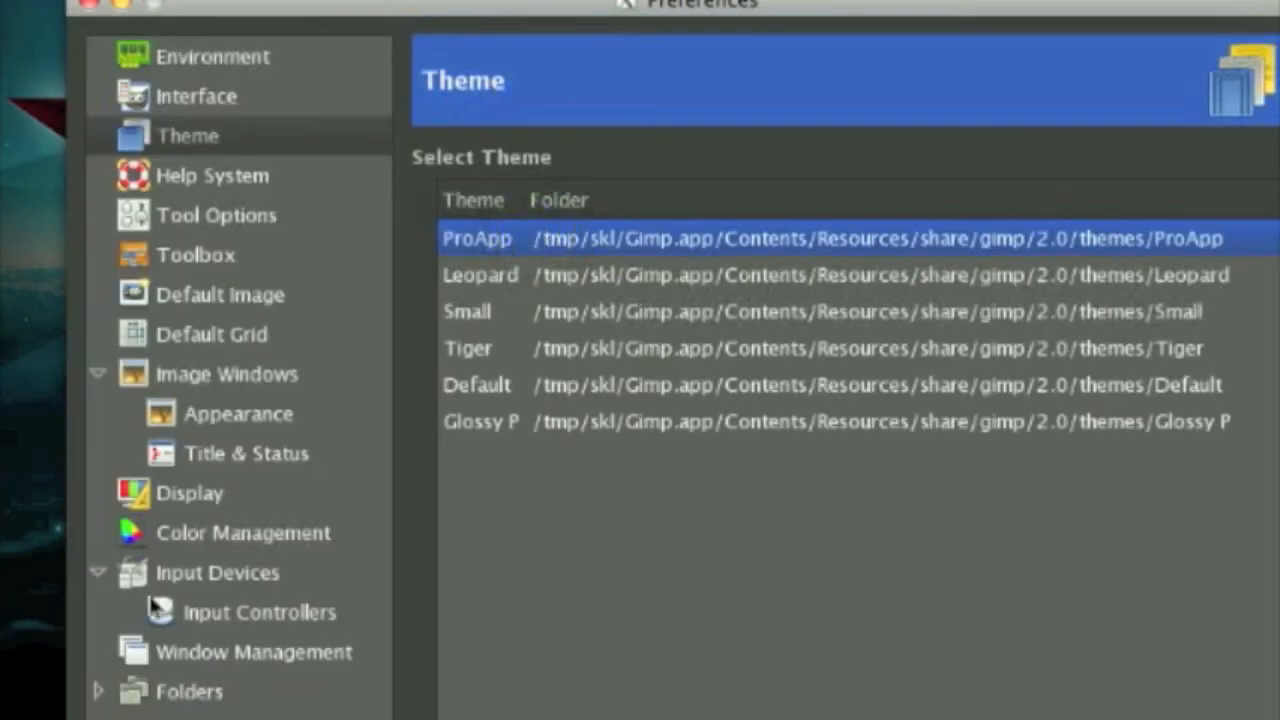